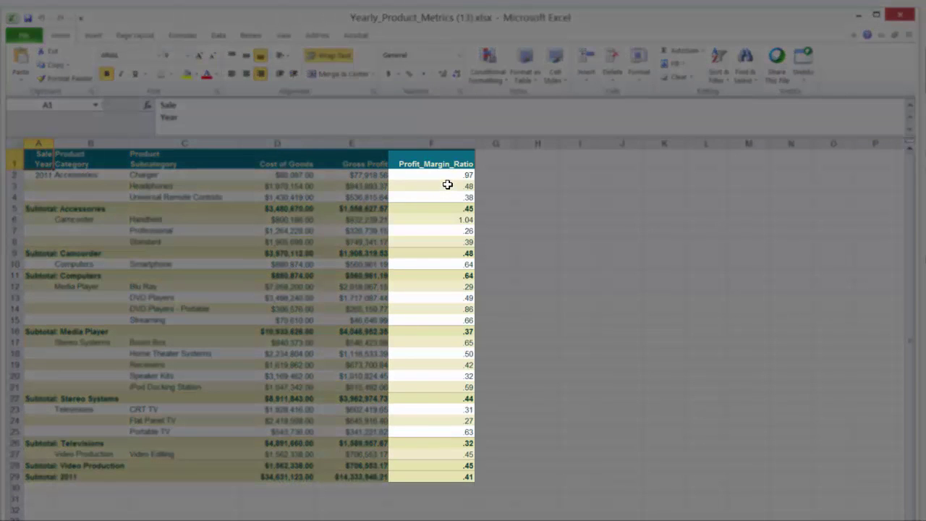
- Examine the formulas behind the 2011 Headphones profit margin ratio and the Accessories subtotals for profit margin ratio and gross profit
left_click(447, 185)
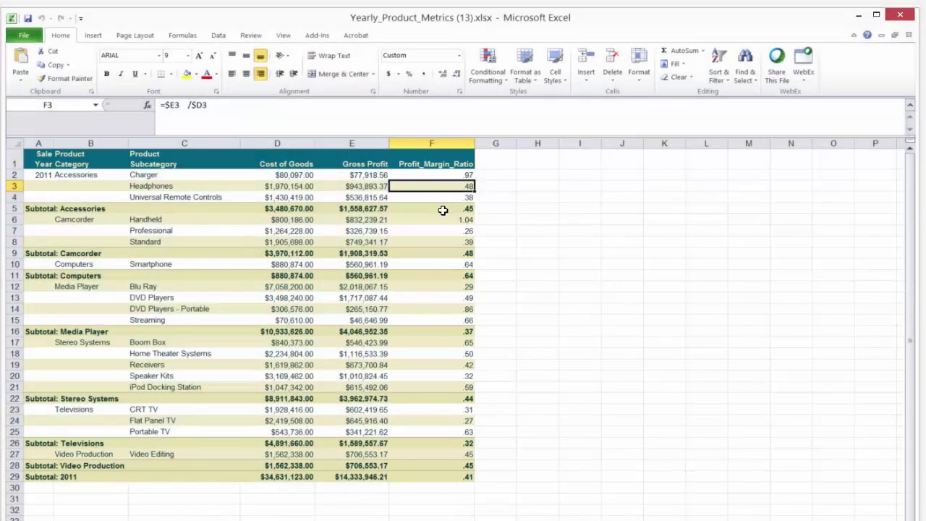
left_click(443, 208)
left_click(354, 209)
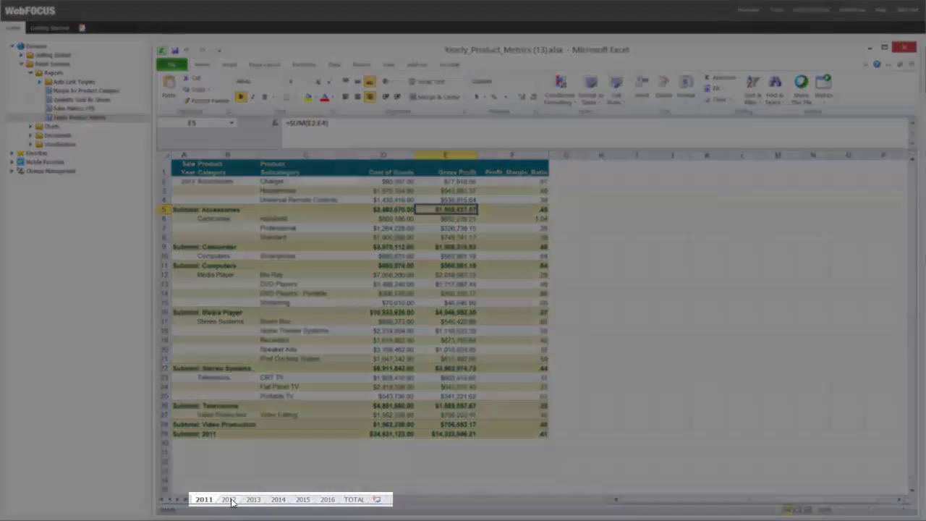
- Look through the 2012, 2013, 2014 and TOTAL worksheets and inspect the overall gross profit cell
left_click(229, 499)
left_click(255, 501)
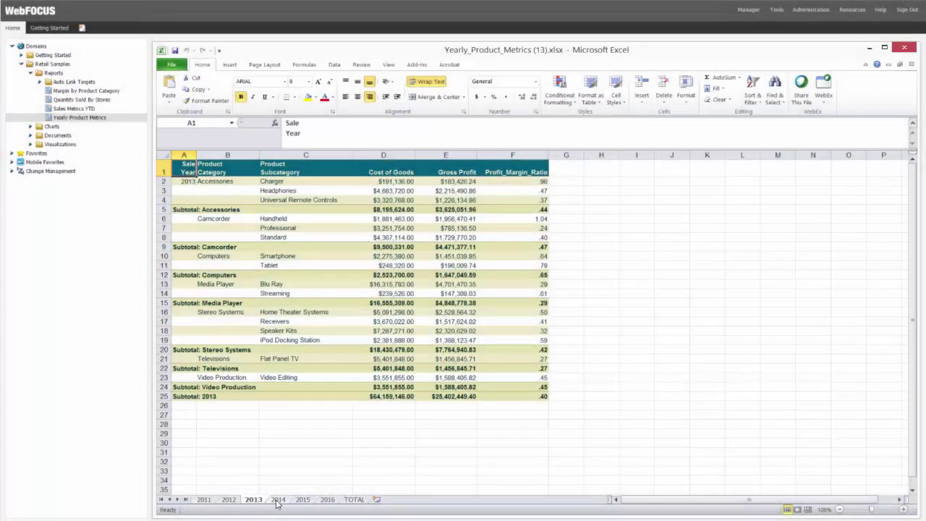
left_click(282, 500)
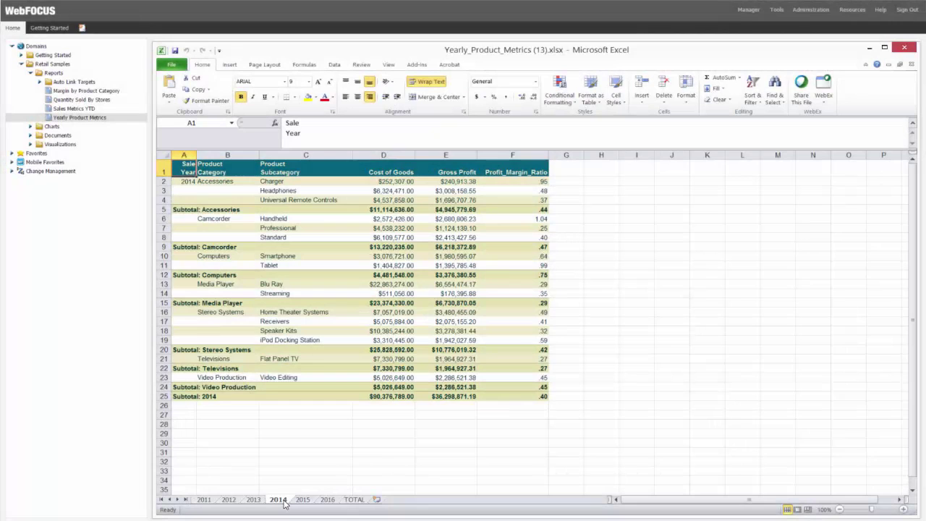
left_click(354, 500)
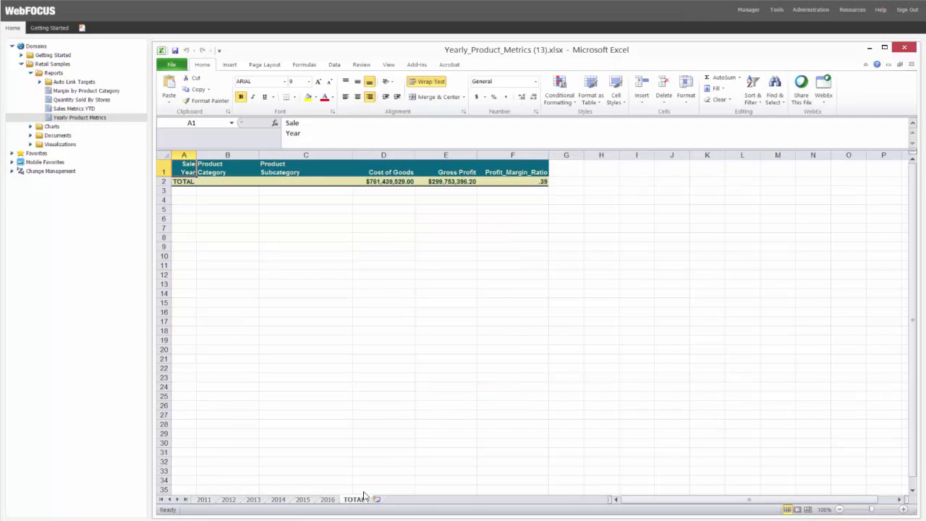
left_click(459, 183)
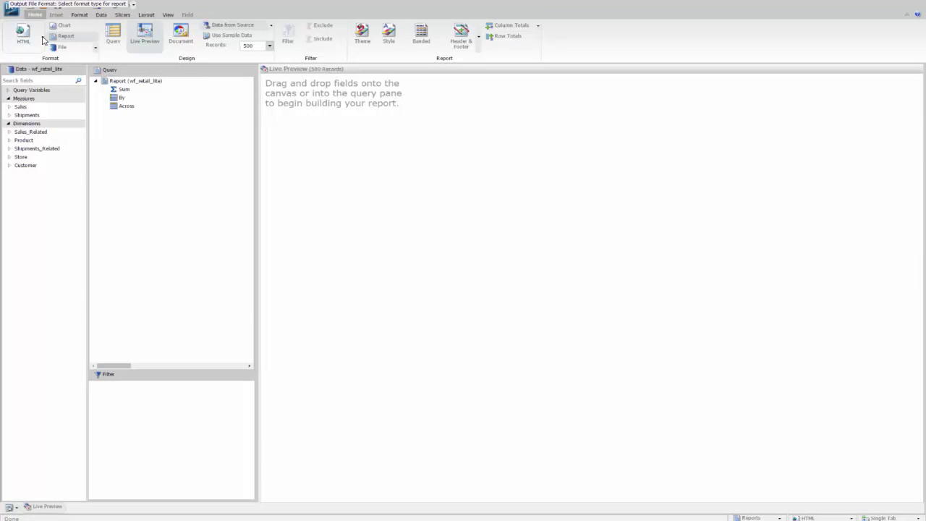
- Set the report's output format to Excel Formula (xlsx)
left_click(42, 36)
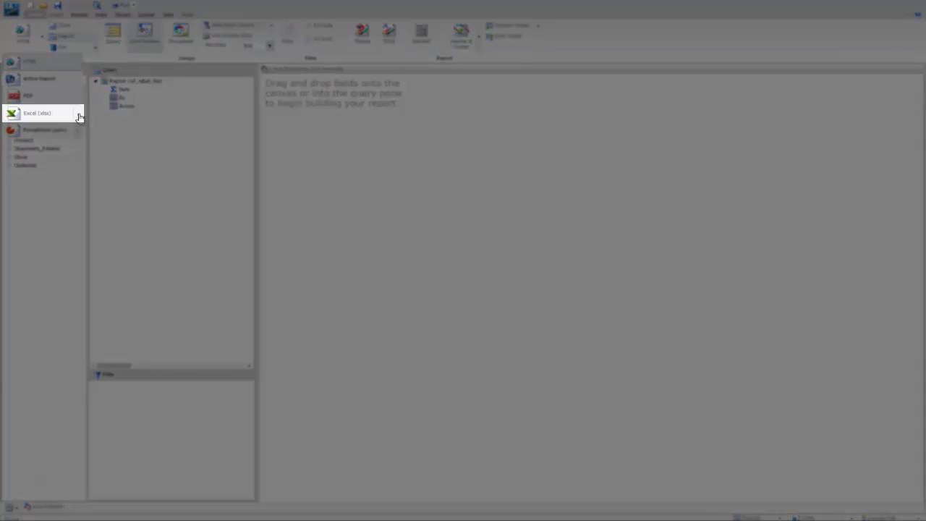
mouse_move(78, 115)
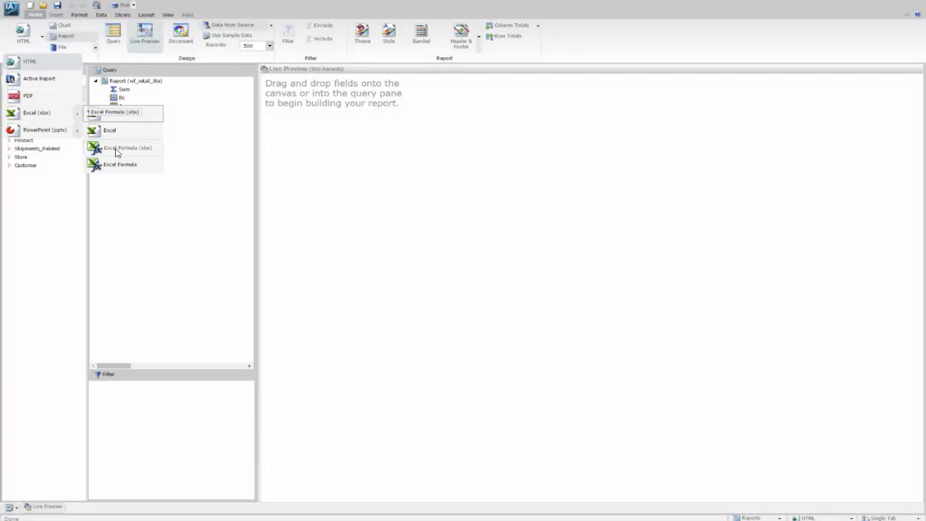
left_click(115, 150)
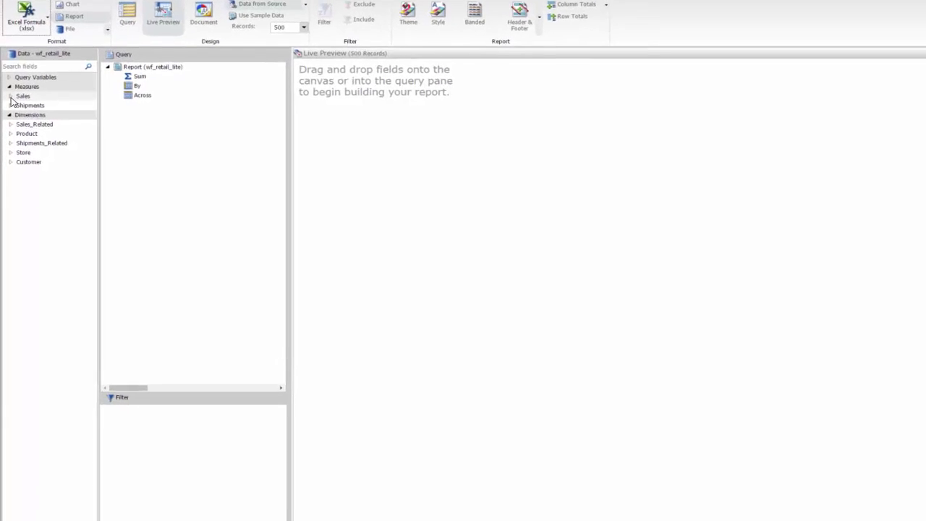
- Add the Cost of Goods and Gross Profit sales measures to the report as summed columns
left_click(12, 77)
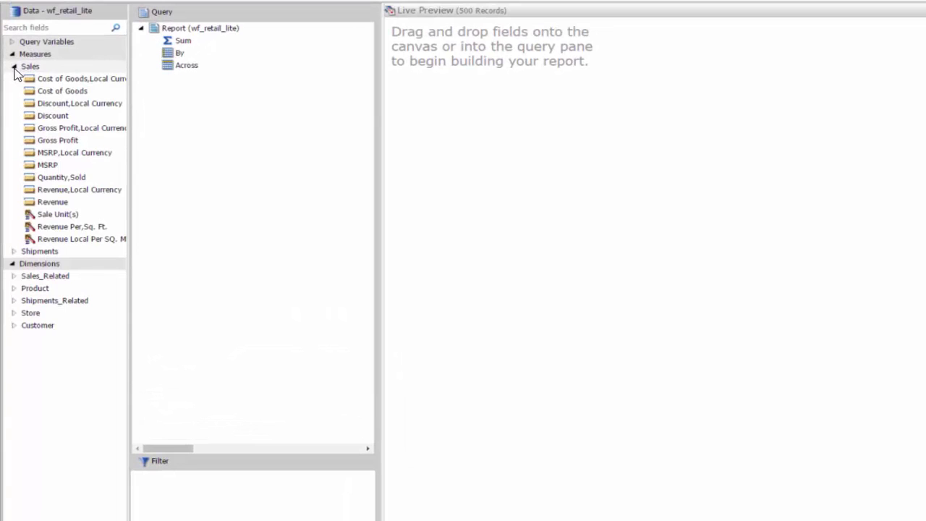
double_click(47, 92)
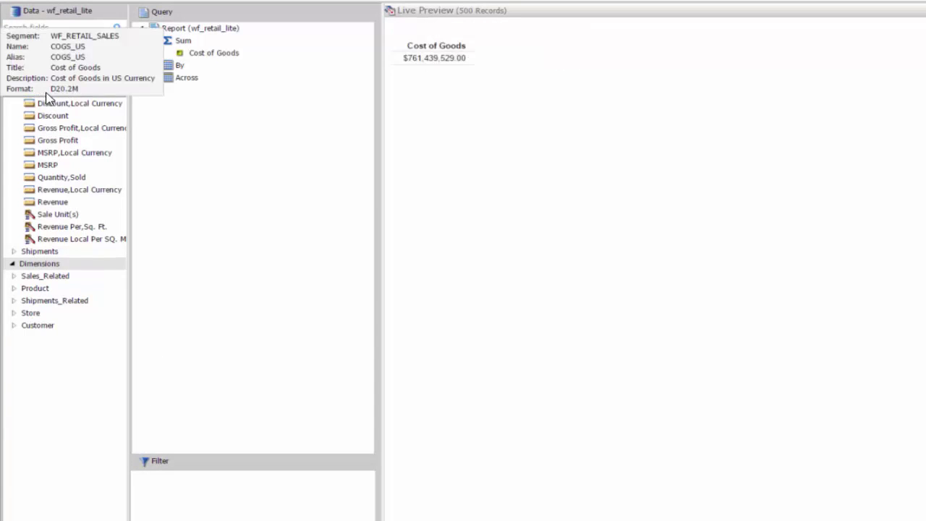
double_click(51, 141)
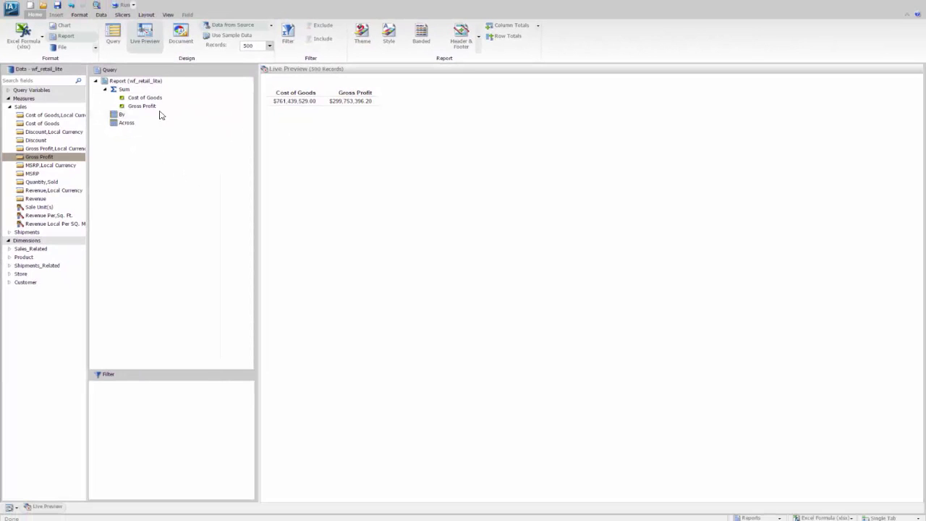
- Create a summary (Compute) field named ProfitMargin that divides Gross Profit by Cost of Goods, with the expression enclosed in parentheses
left_click(101, 17)
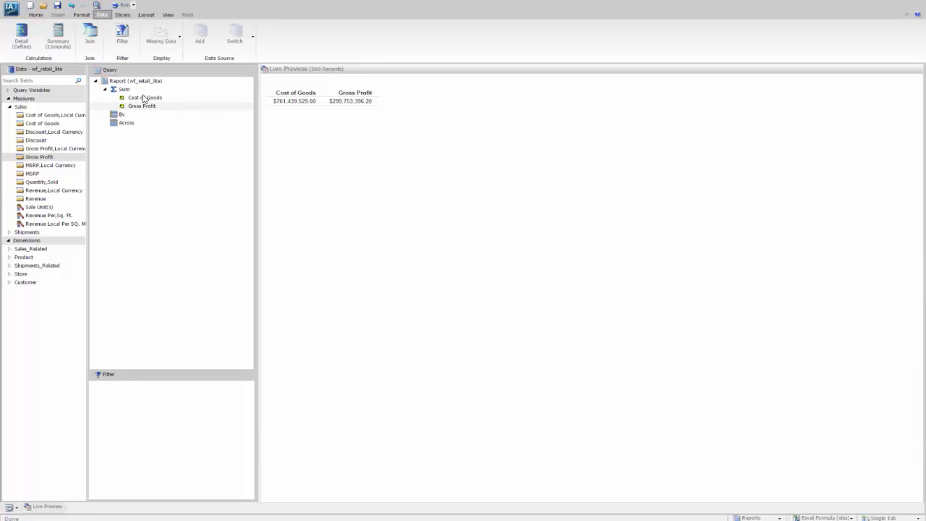
left_click(60, 36)
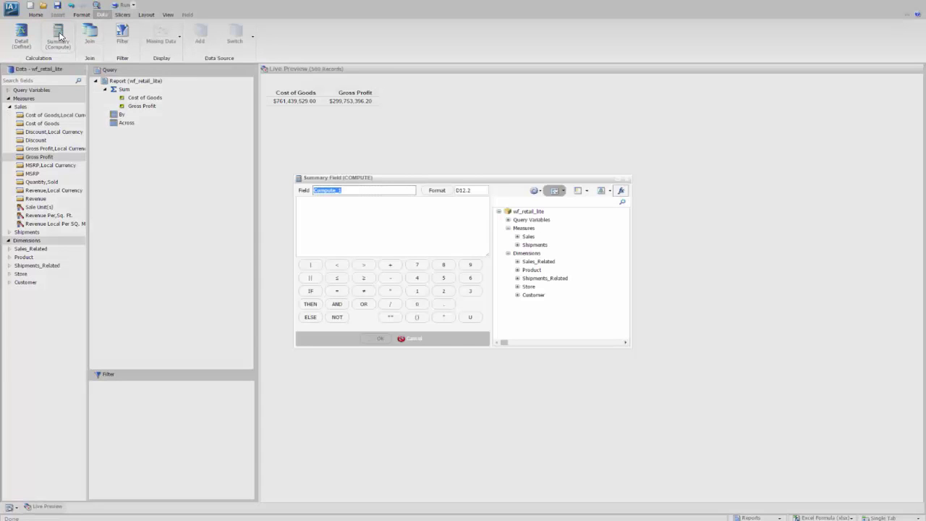
type("ProfitMargin")
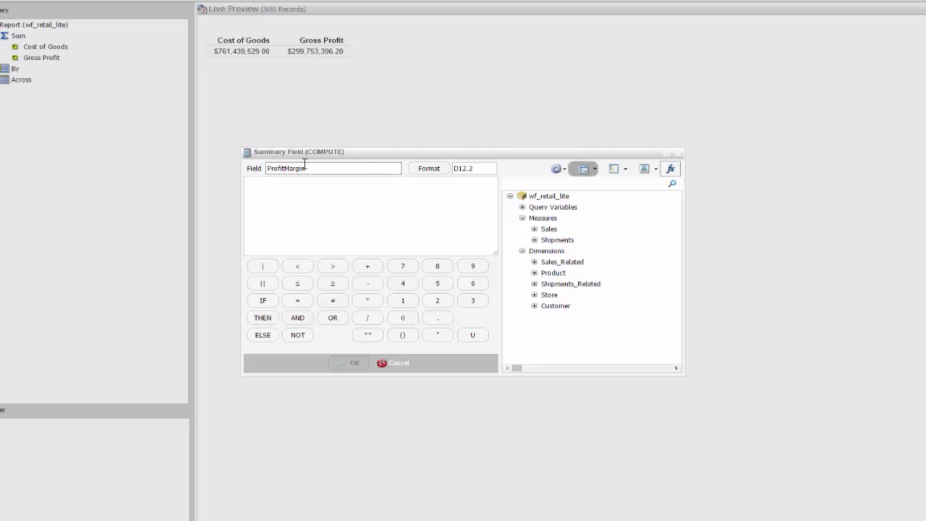
left_click(534, 228)
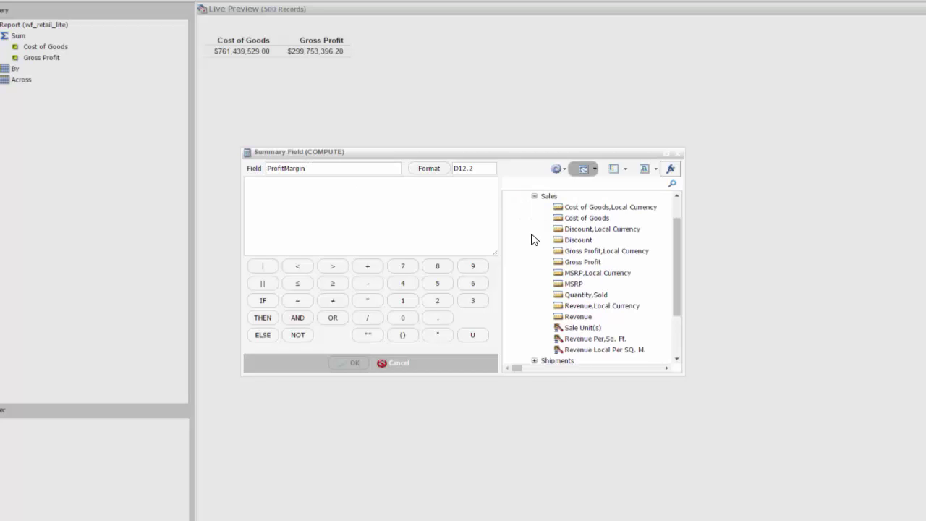
double_click(578, 264)
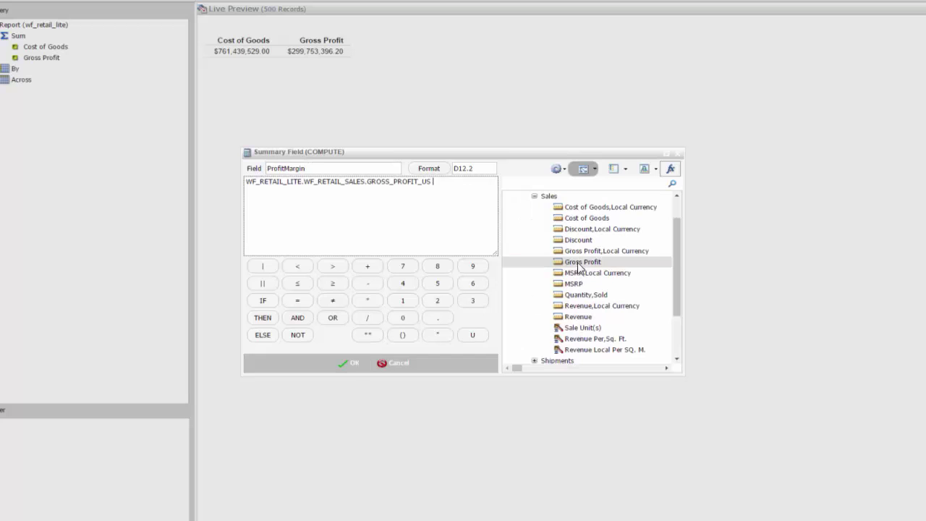
left_click(368, 318)
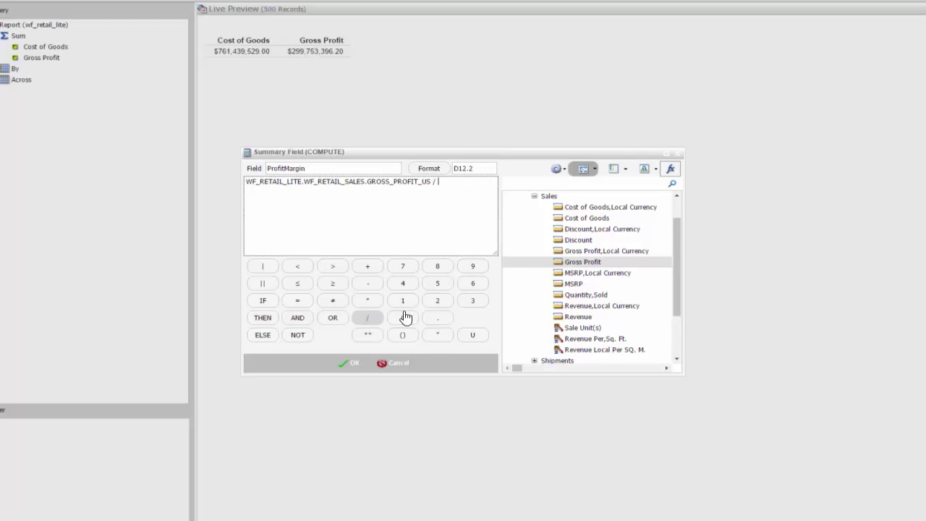
double_click(602, 220)
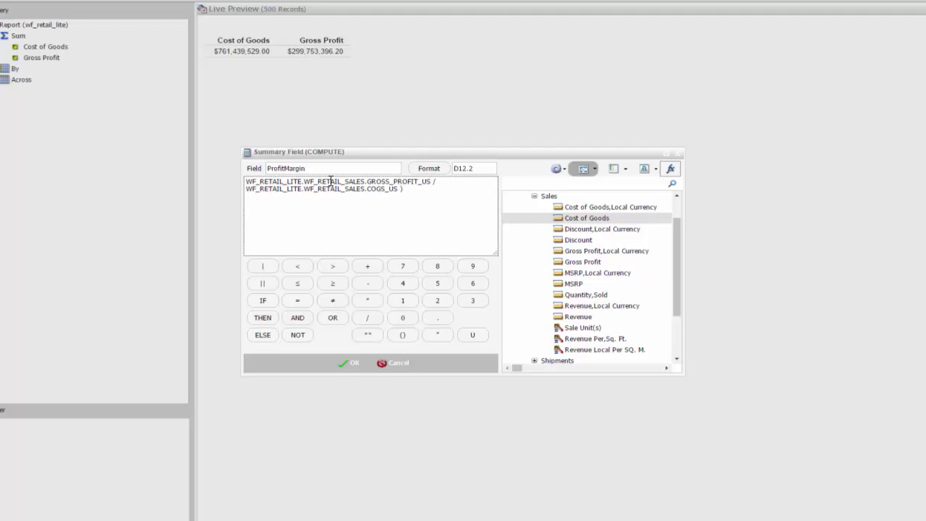
left_click(245, 182)
type("(")
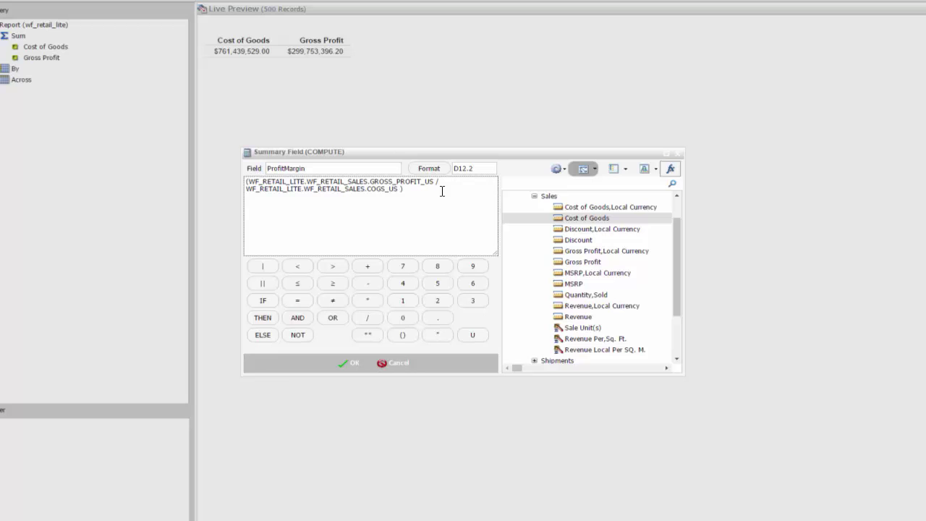
left_click(350, 364)
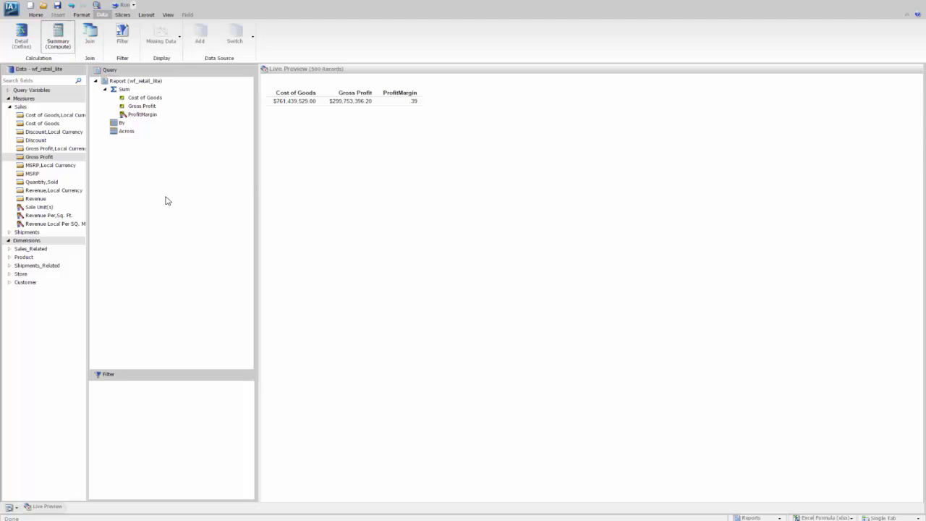
- Group the report by Sale Year from the simple transaction date, followed by Product Category and Product Subcategory
left_click(9, 249)
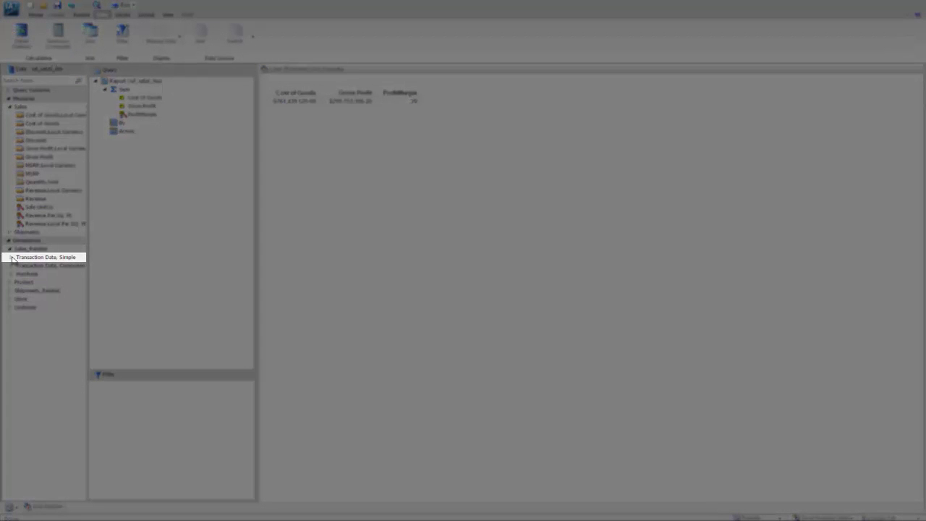
left_click(11, 257)
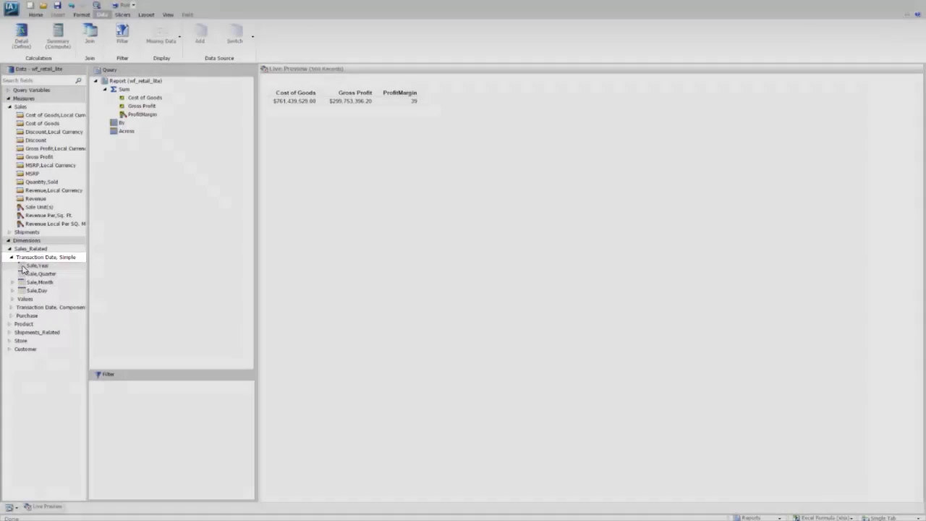
left_click_drag(36, 266, 104, 127)
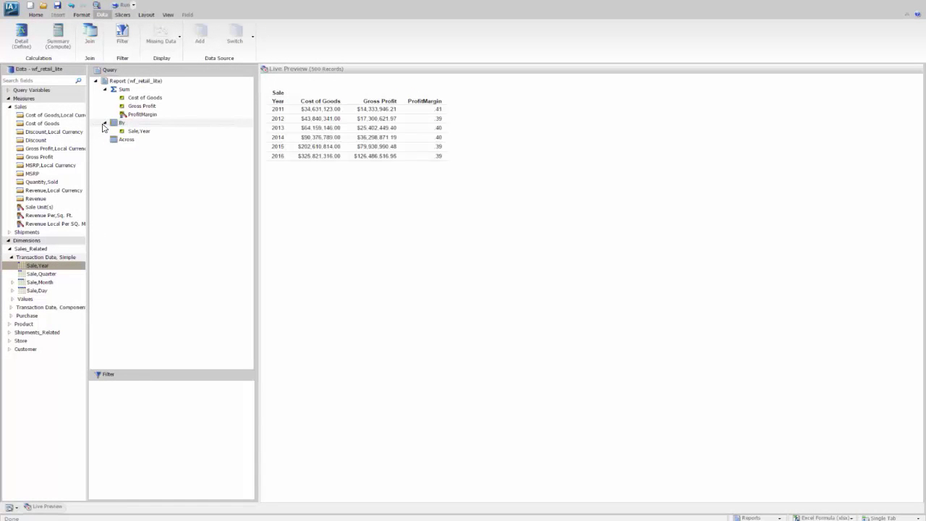
left_click(9, 324)
left_click(11, 332)
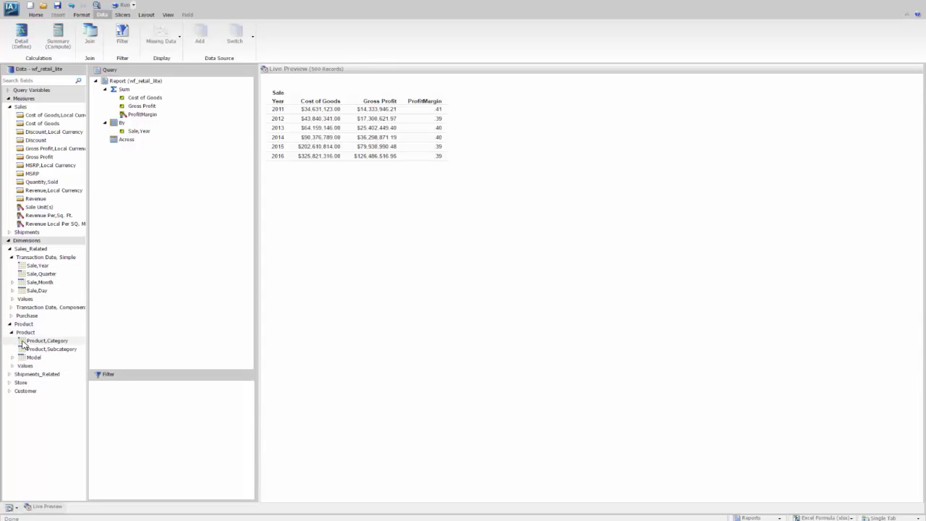
left_click_drag(44, 340, 109, 152)
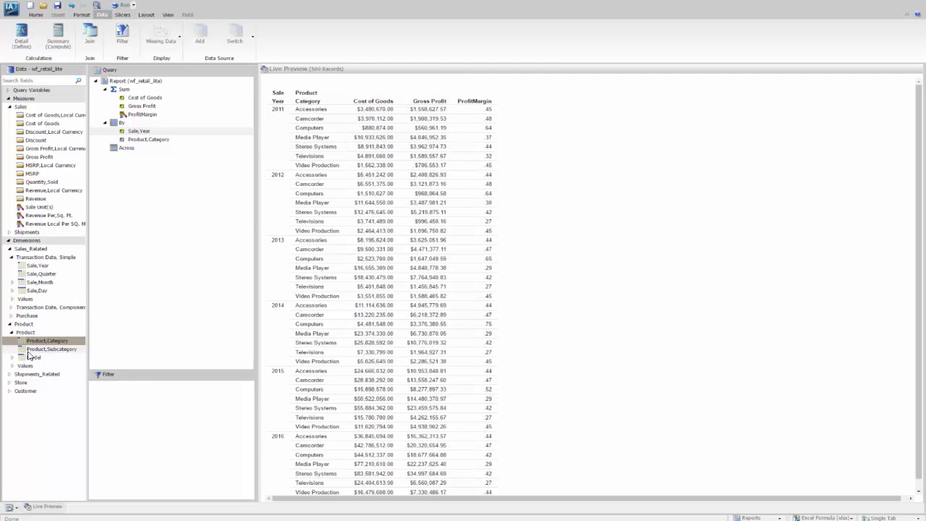
left_click_drag(40, 349, 126, 146)
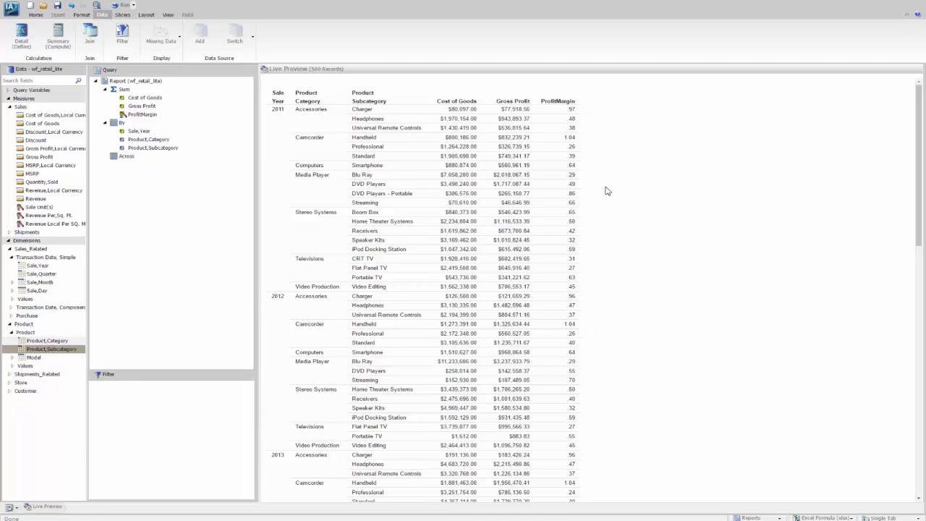
- Add a Recomputed subtotal to the Product Category sort field
left_click(305, 103)
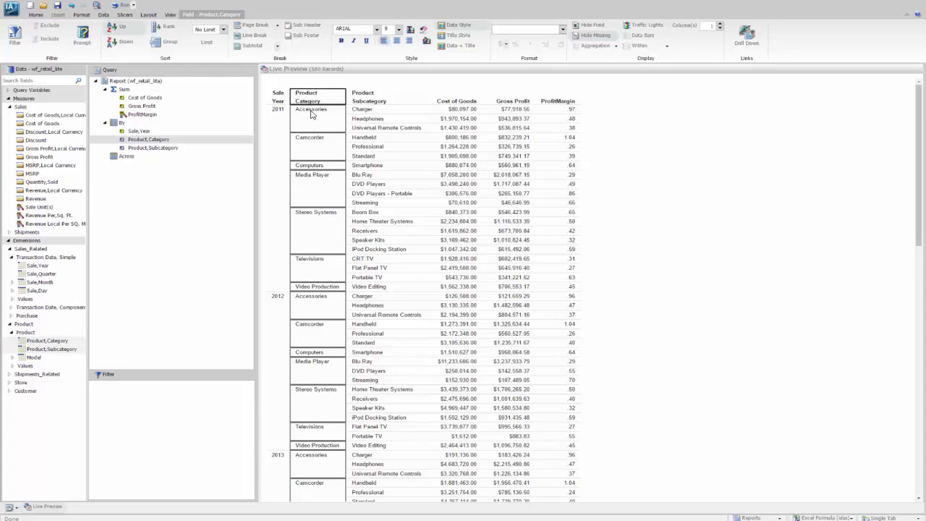
left_click(276, 48)
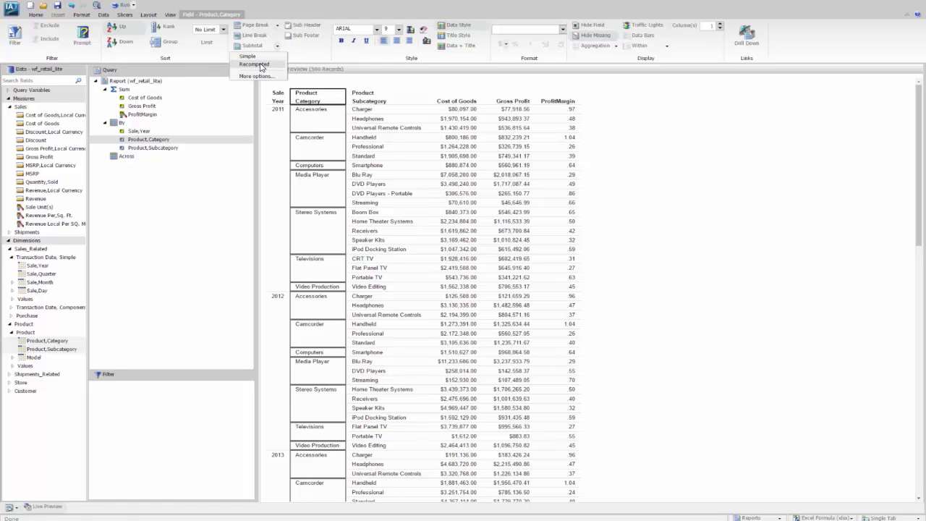
left_click(254, 65)
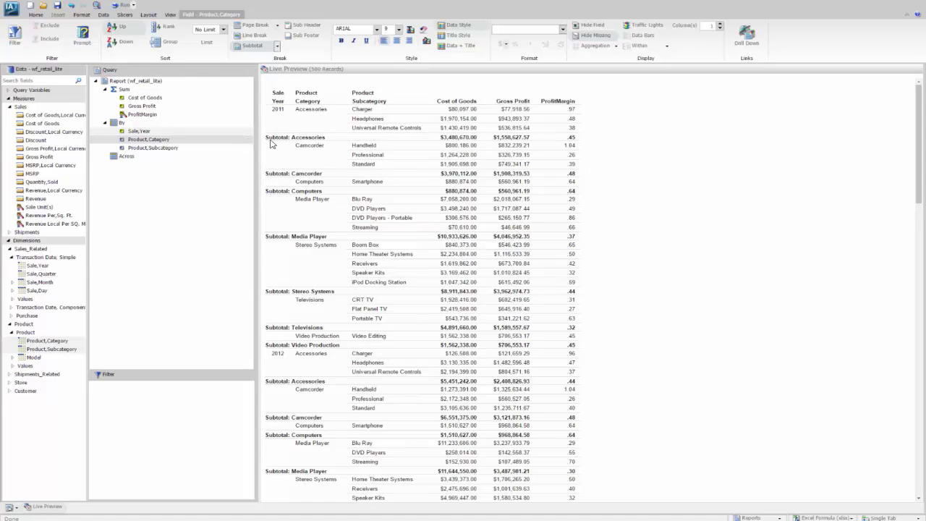
- Apply the predefined ENGreen_Light2.sty theme to the report
left_click(36, 16)
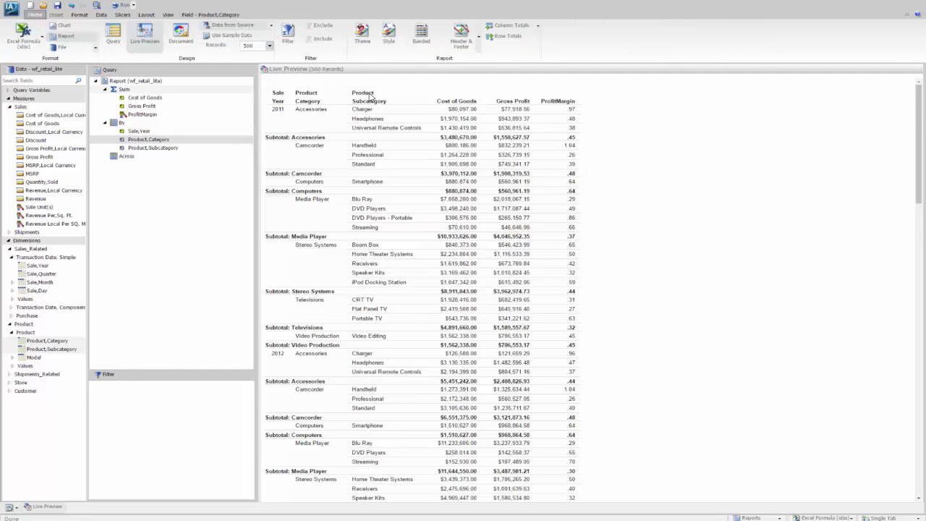
left_click(363, 33)
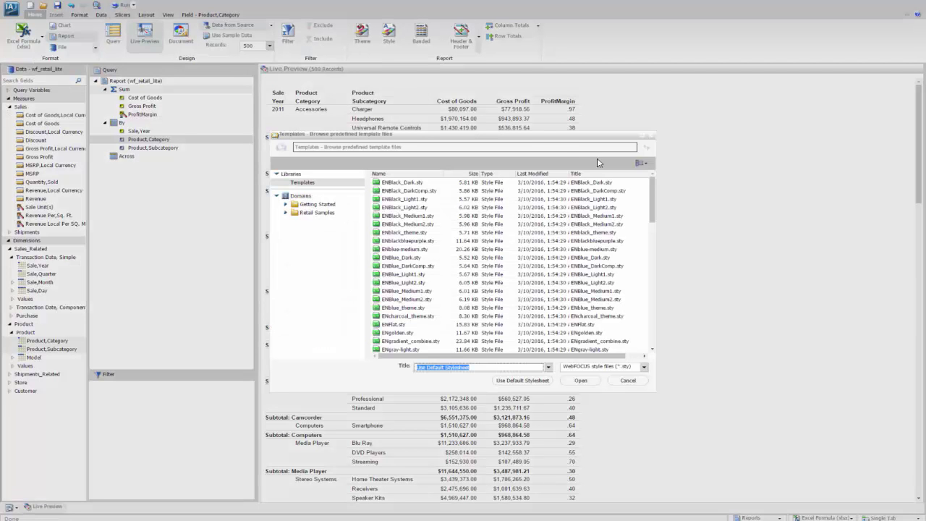
left_click_drag(651, 194, 654, 227)
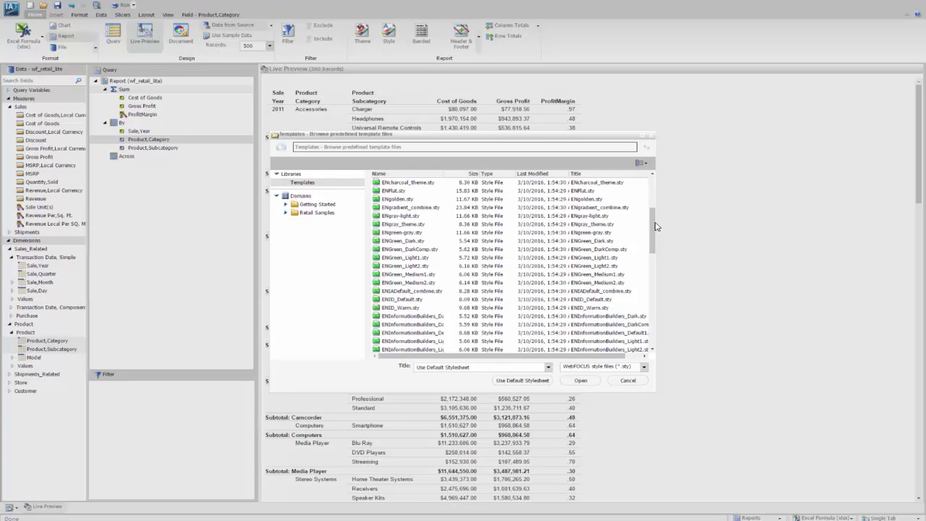
left_click(427, 266)
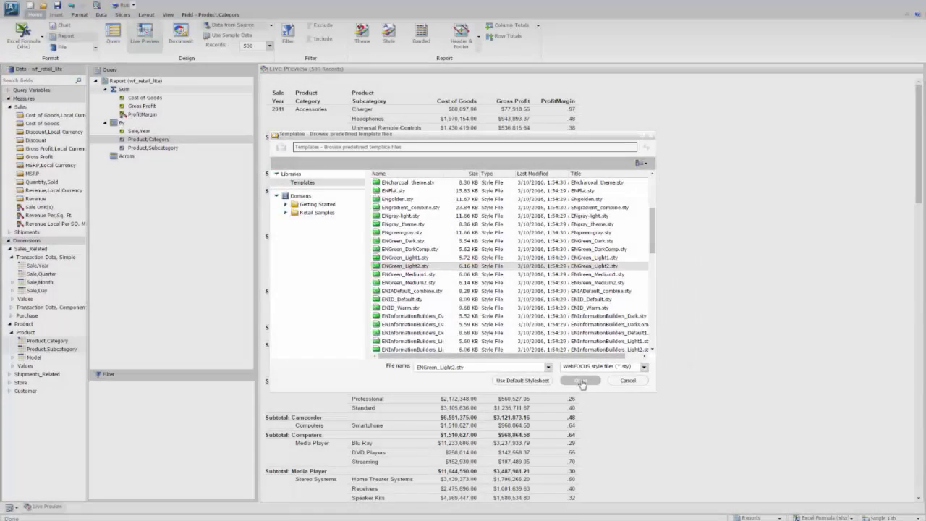
left_click(579, 381)
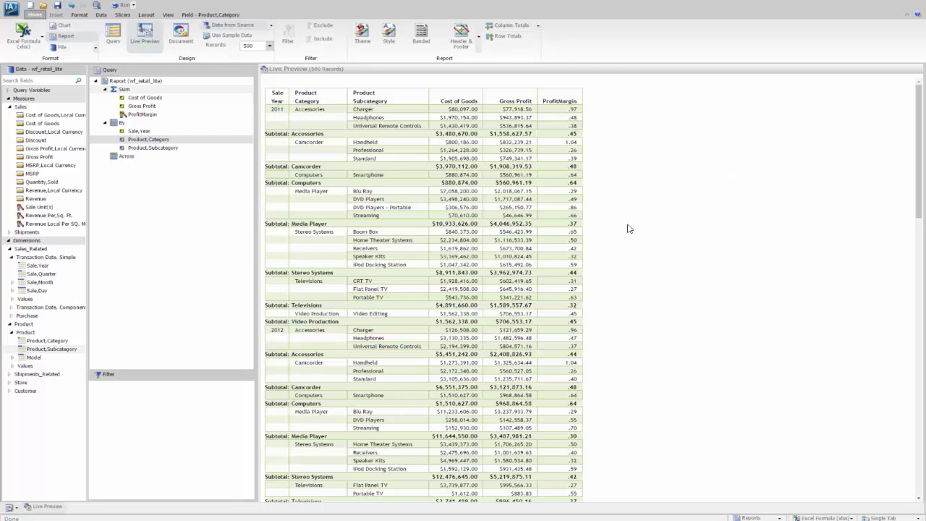
- Turn on a Table of Contents for the report, based on the Sale Year sort field
left_click(275, 104)
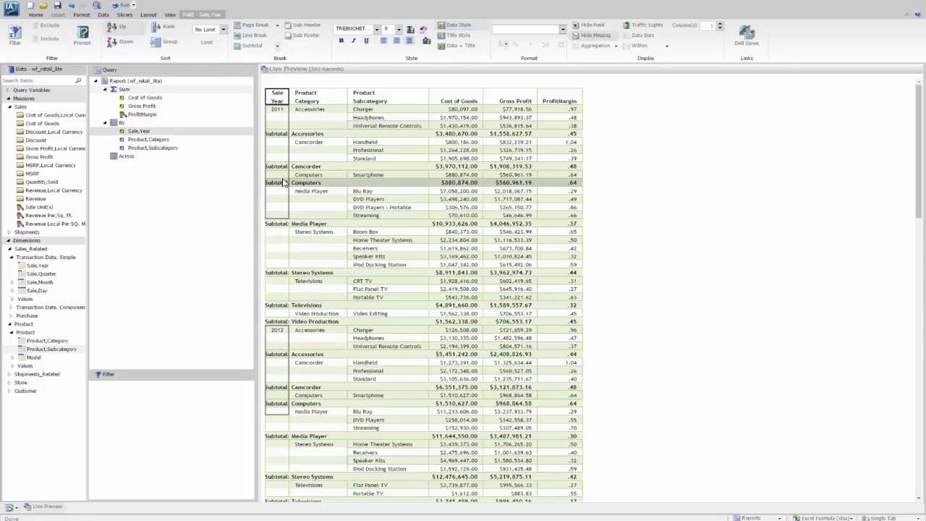
left_click(82, 16)
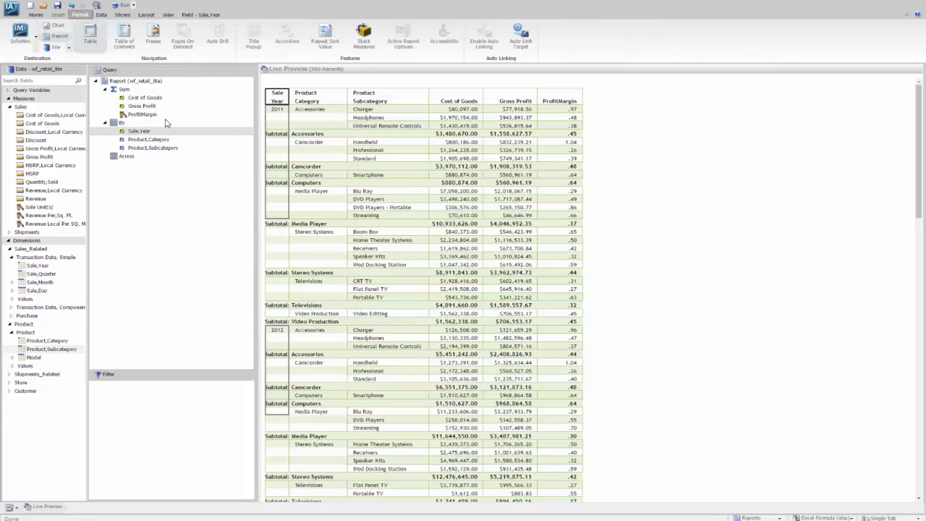
left_click(123, 34)
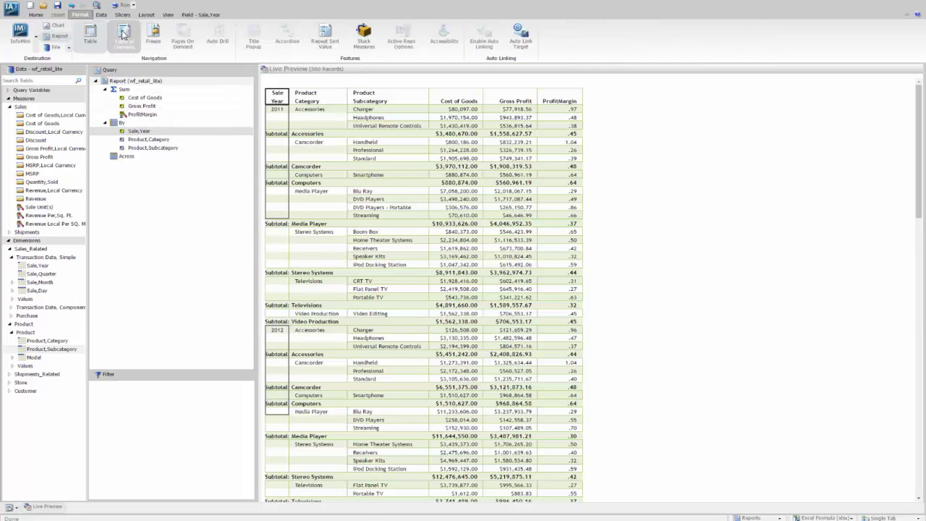
- Add Recomputed column totals to the report
left_click(34, 14)
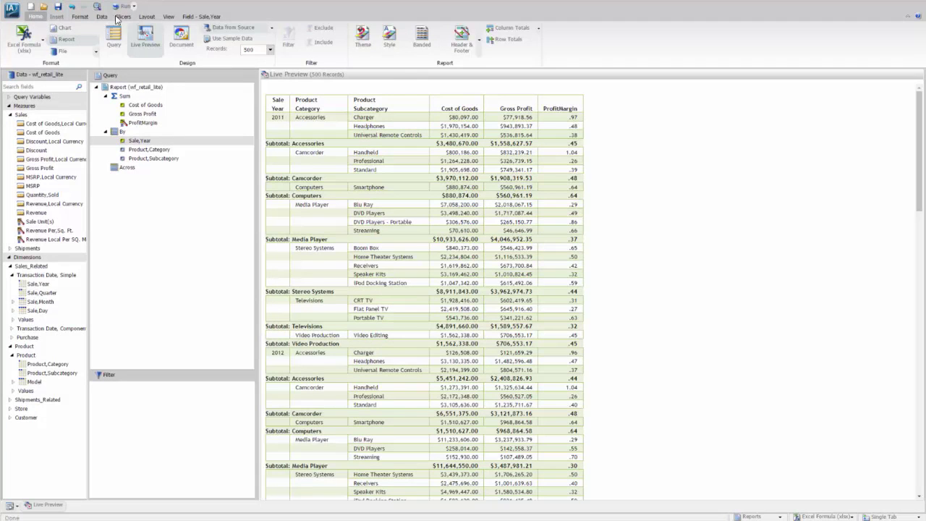
left_click(538, 29)
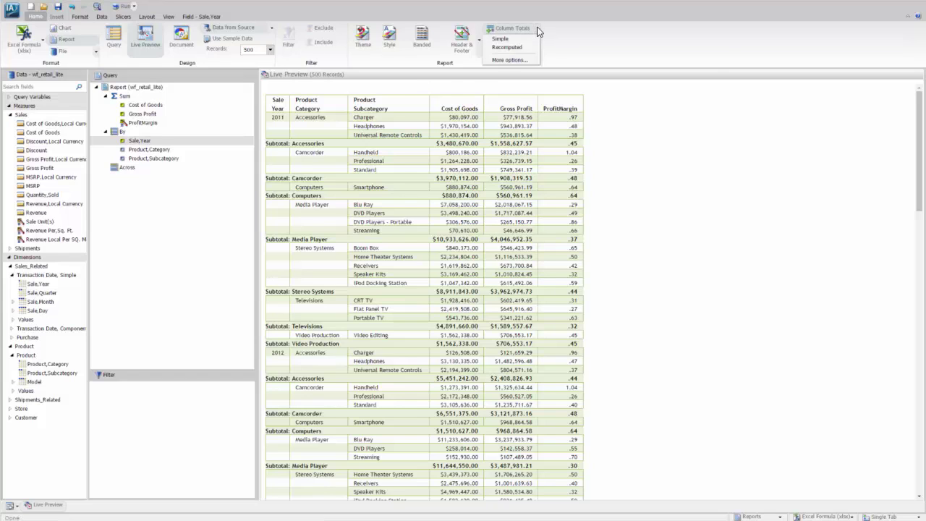
left_click(505, 47)
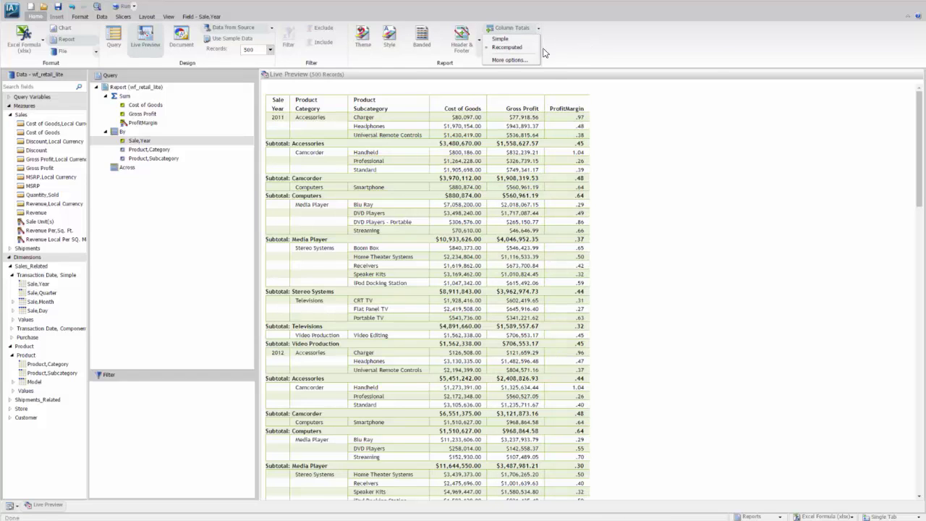
left_click(662, 153)
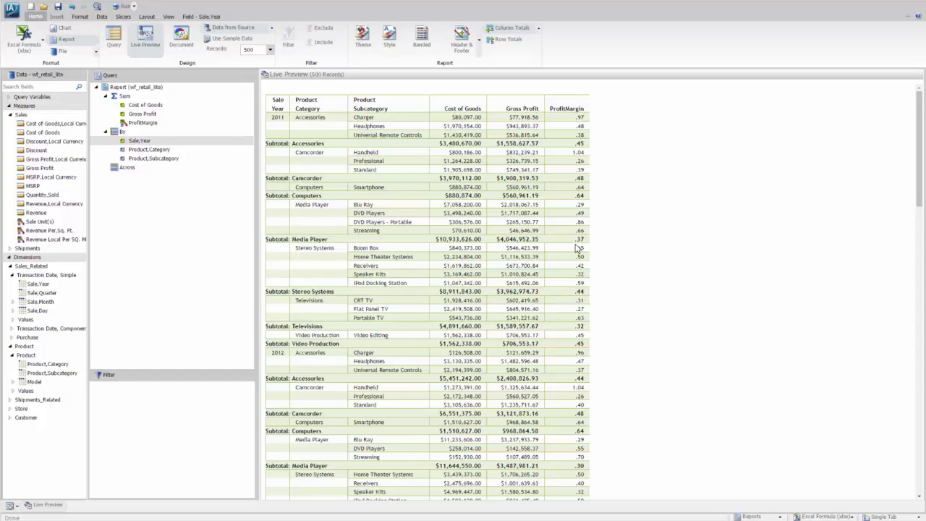
- Run the report and open the generated xlsx workbook in Excel
left_click(124, 7)
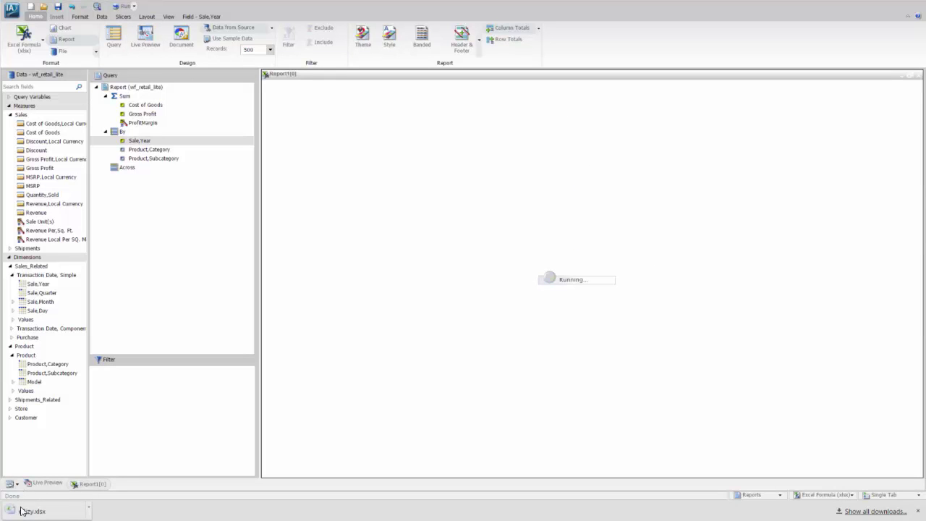
left_click(30, 511)
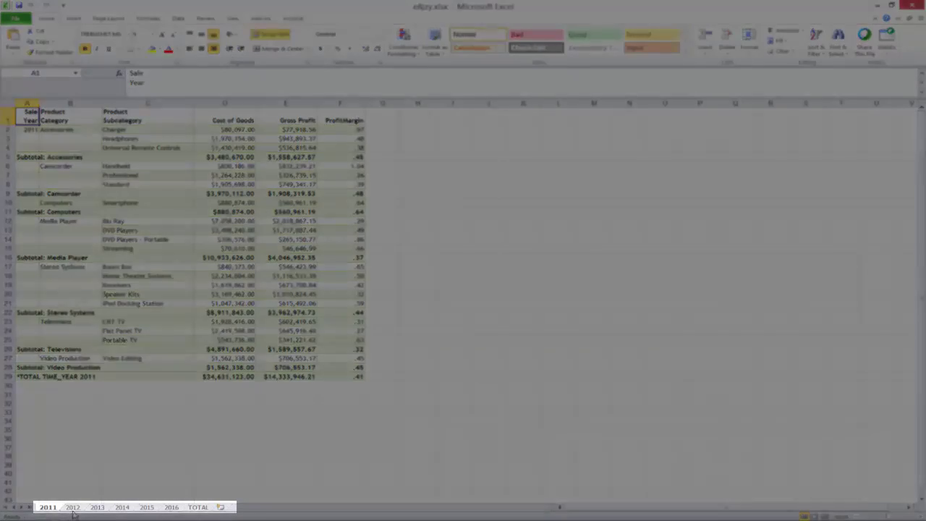
- Examine the 2012 and 2013 worksheets, the 2013 total's ProfitMargin formula, and the ProfitMargin and Gross Profit formulas on the TOTAL worksheet
left_click(72, 507)
left_click(97, 507)
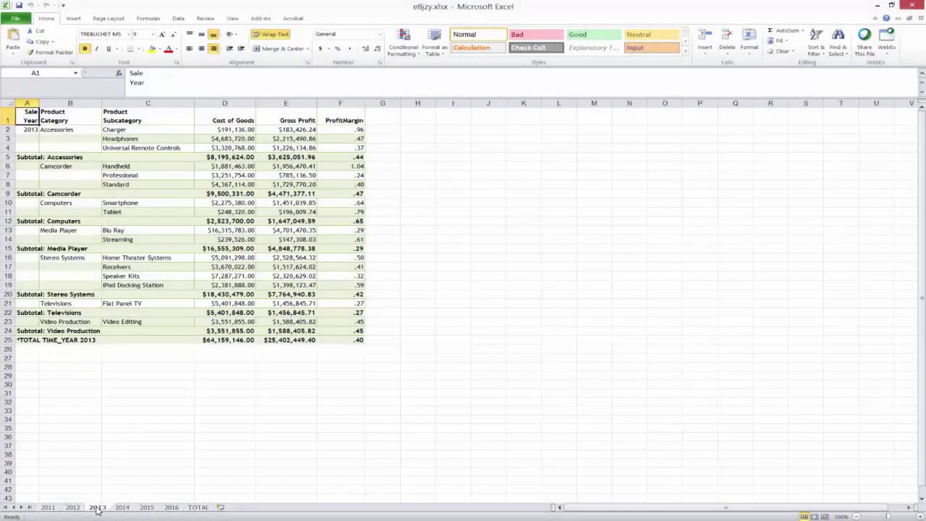
left_click(351, 340)
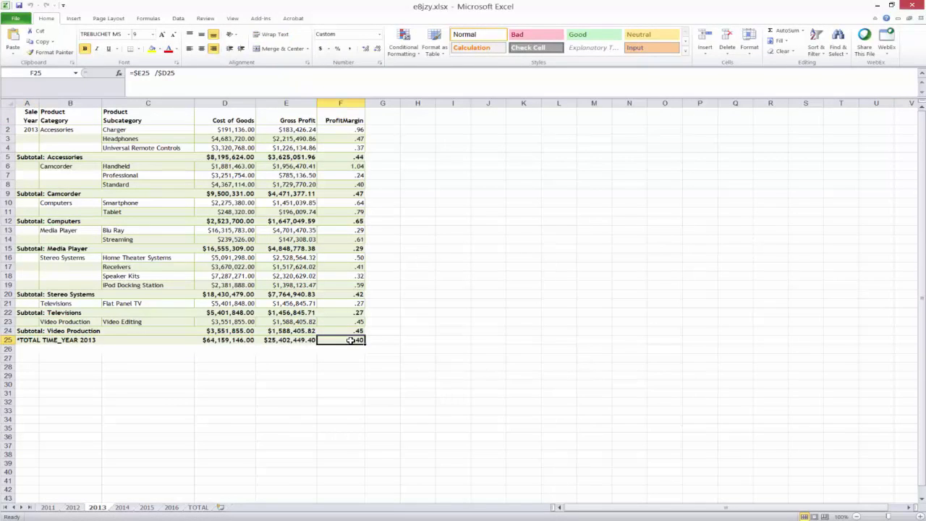
left_click(199, 507)
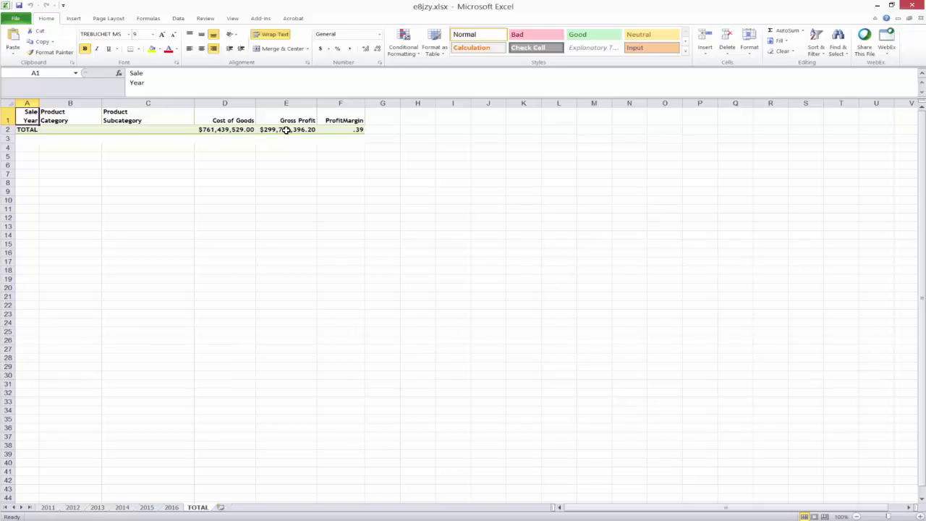
left_click(356, 130)
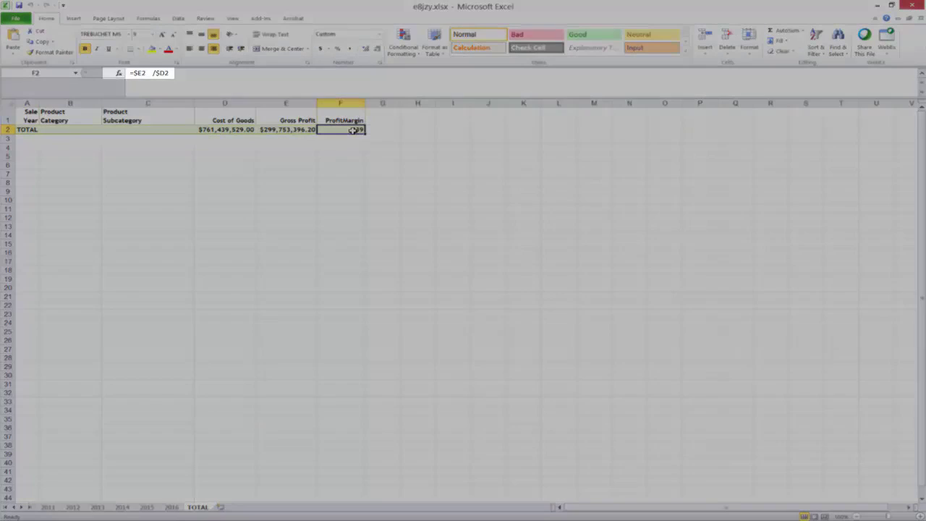
left_click(286, 131)
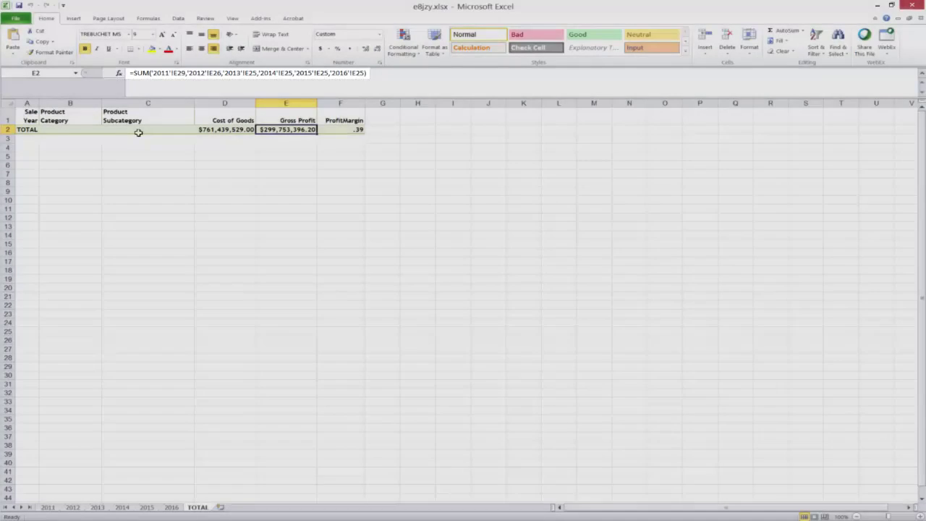